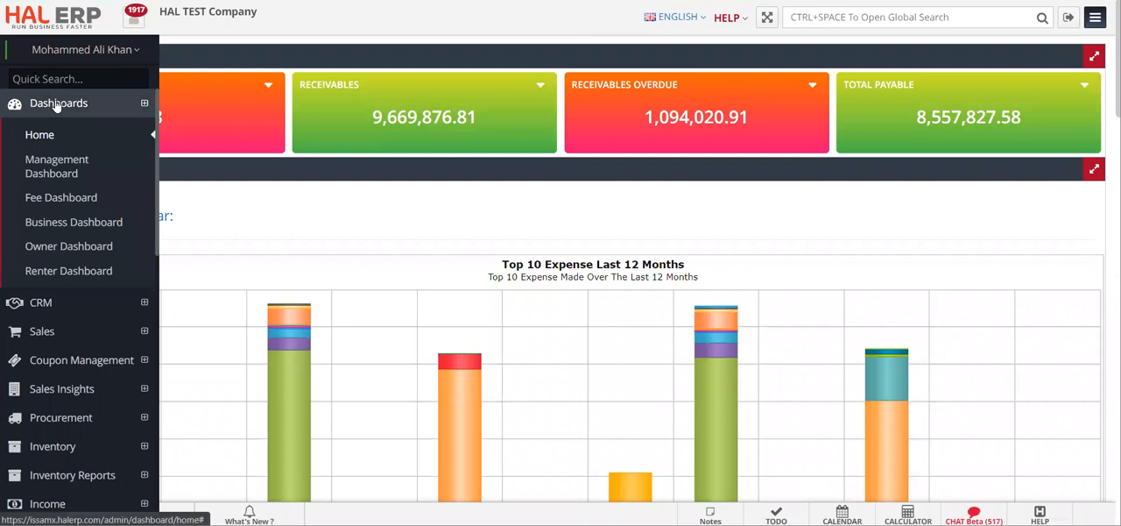
click(92, 77)
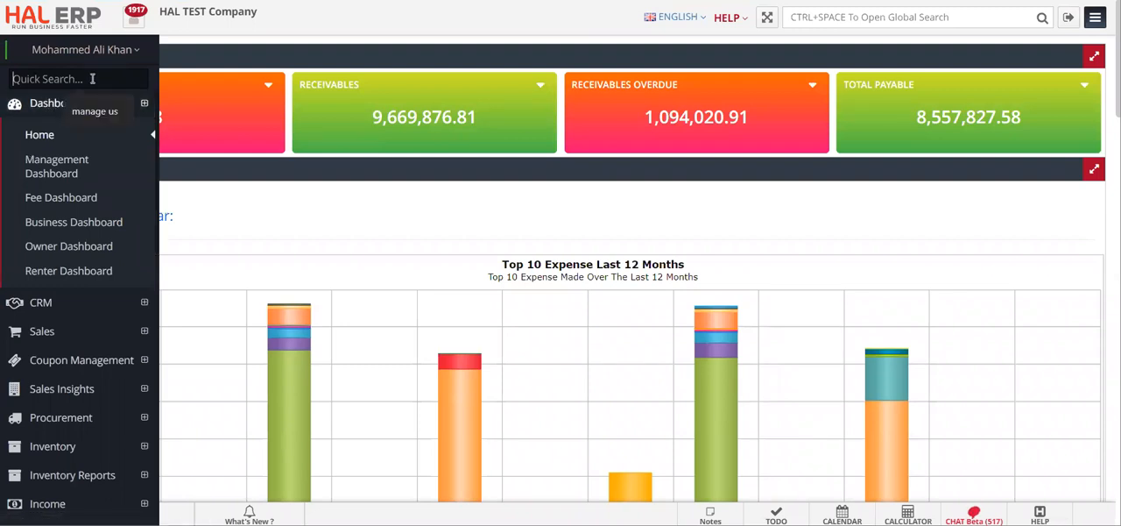
text(manage us)
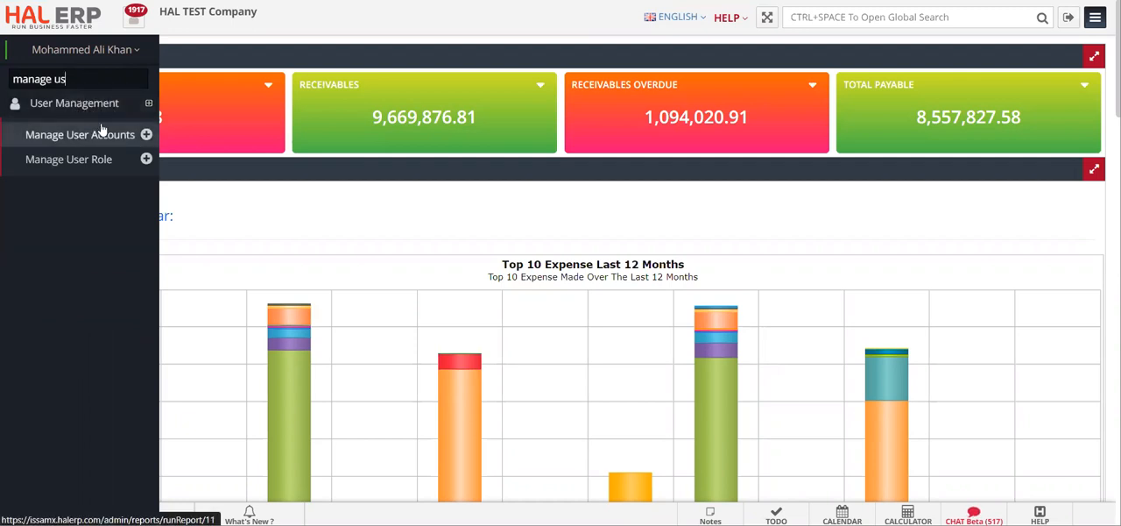
key(ctrl+a)
key(BackSpace)
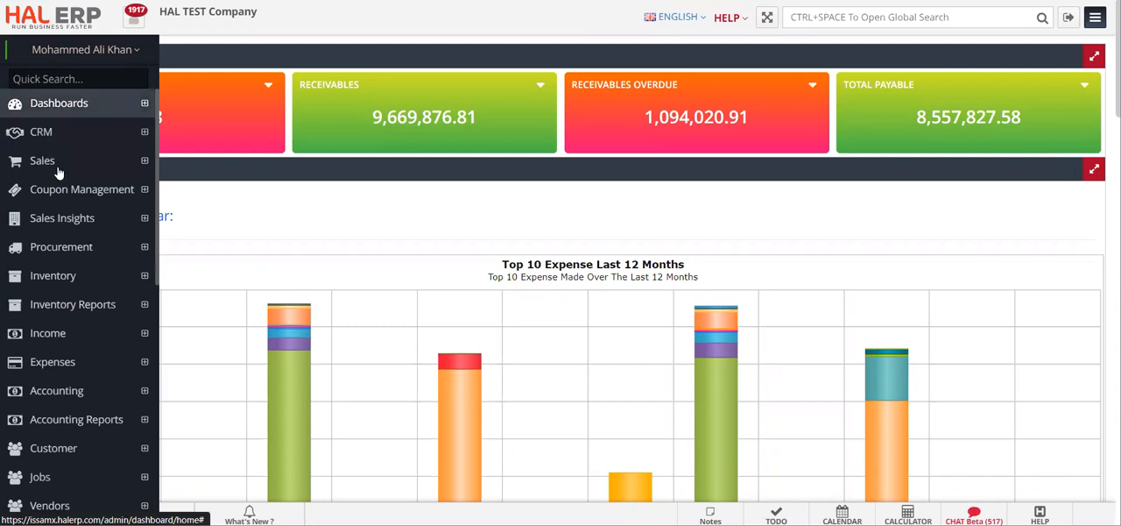
- Open the Manage User Accounts list from User Management
scroll(57, 319, down, 3)
scroll(57, 320, down, 3)
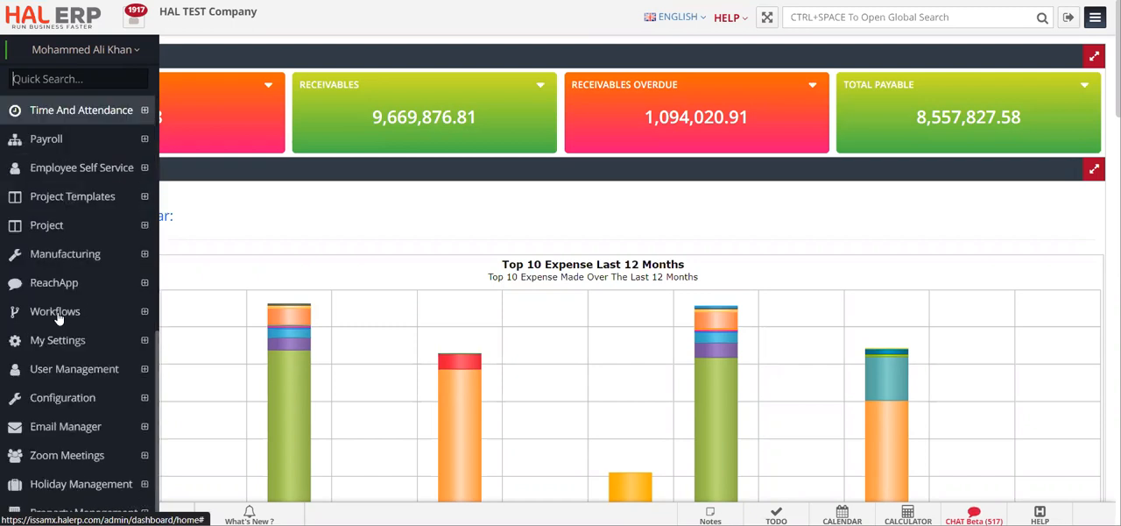
click(56, 373)
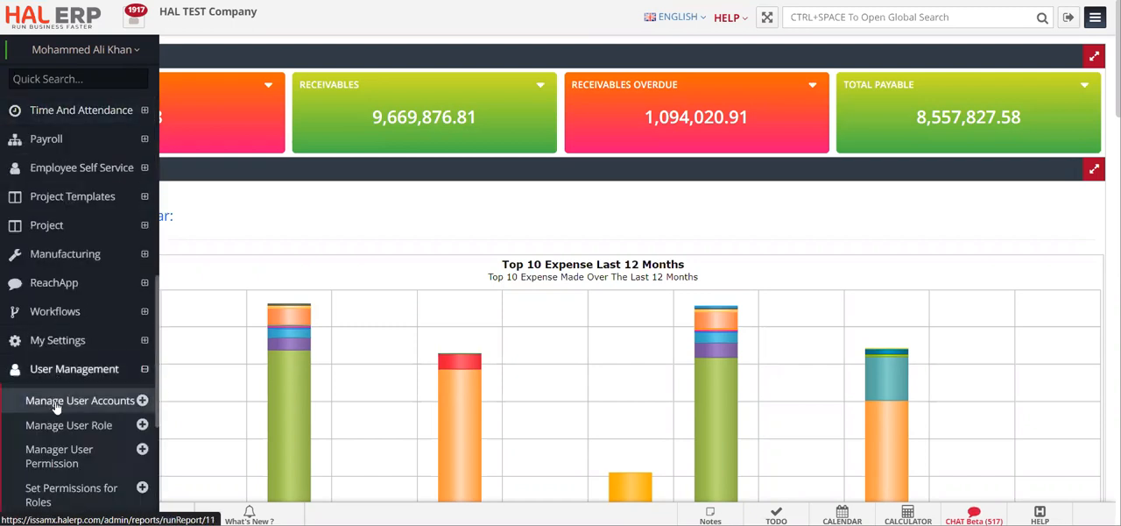
click(56, 403)
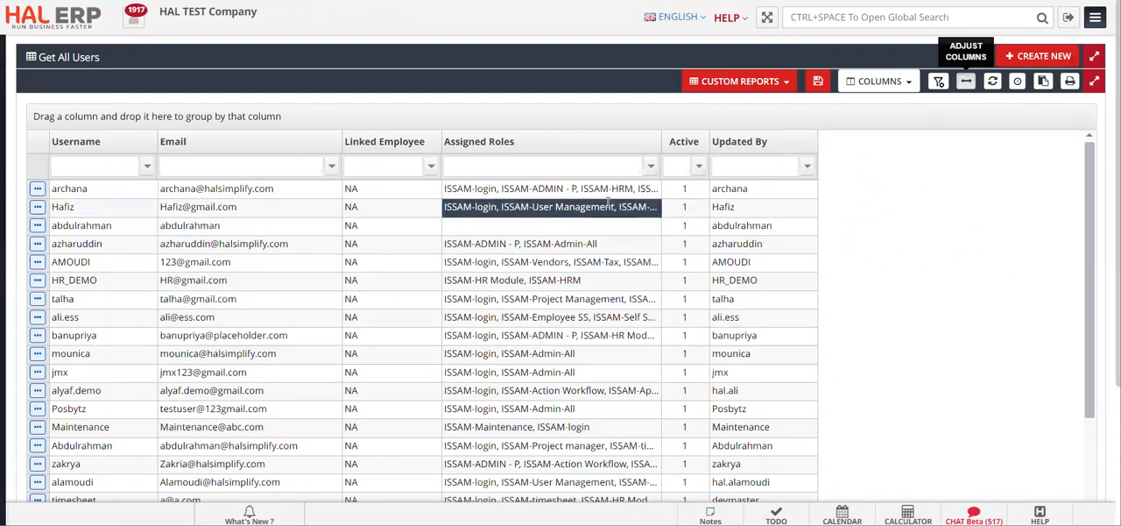
- Filter the user list by Active status 1 and by 0, and clear the filter
click(680, 166)
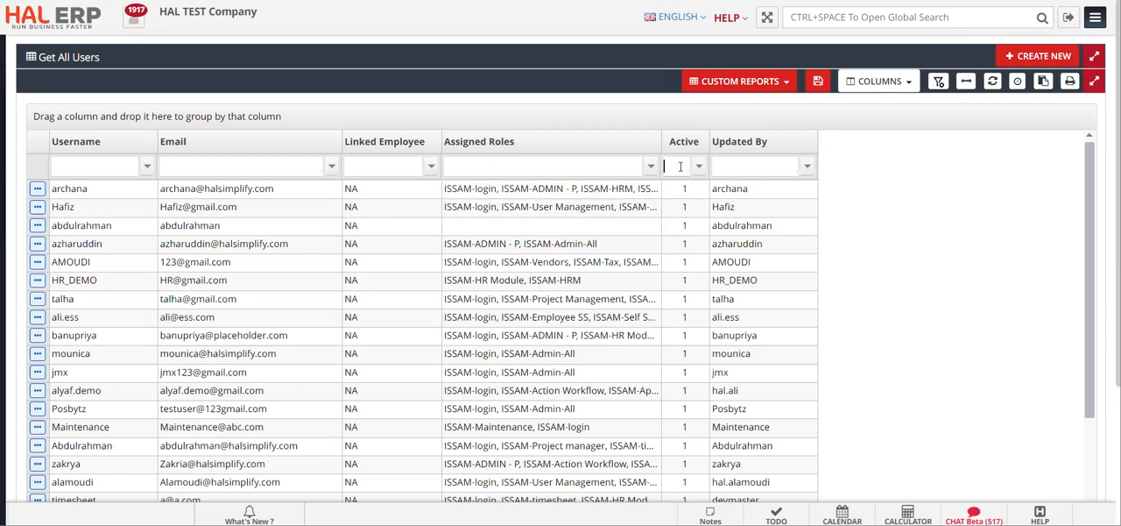
text(1)
key(BackSpace)
text(0)
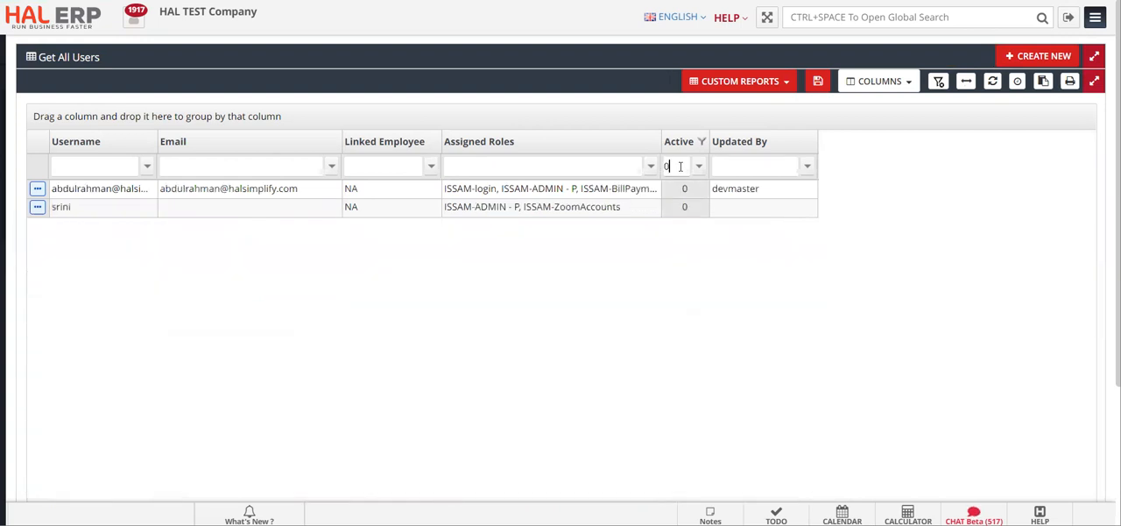
key(BackSpace)
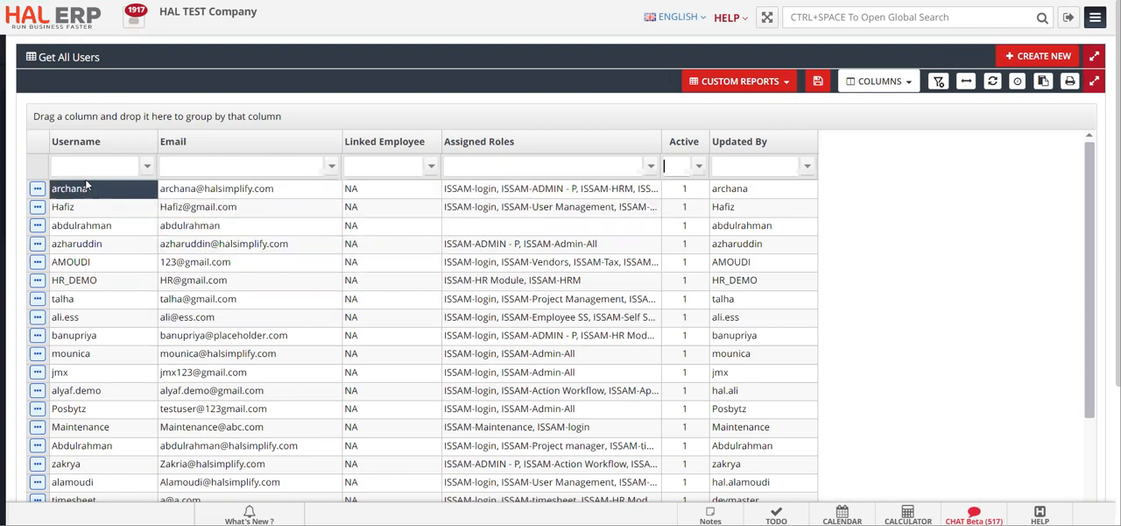
- Check the actions available for the first listed user, and start creating a new user
click(38, 189)
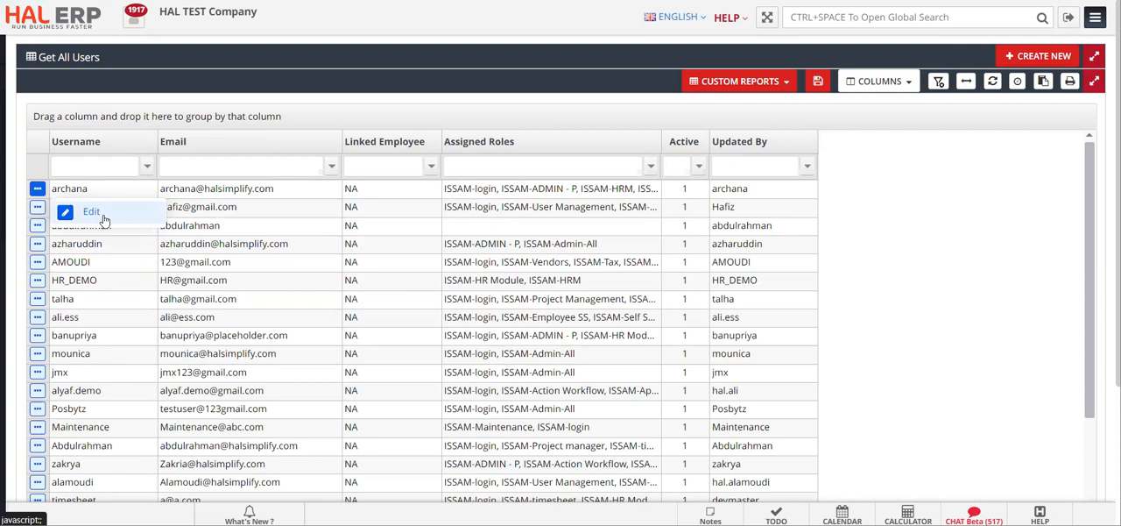
click(971, 303)
click(1026, 57)
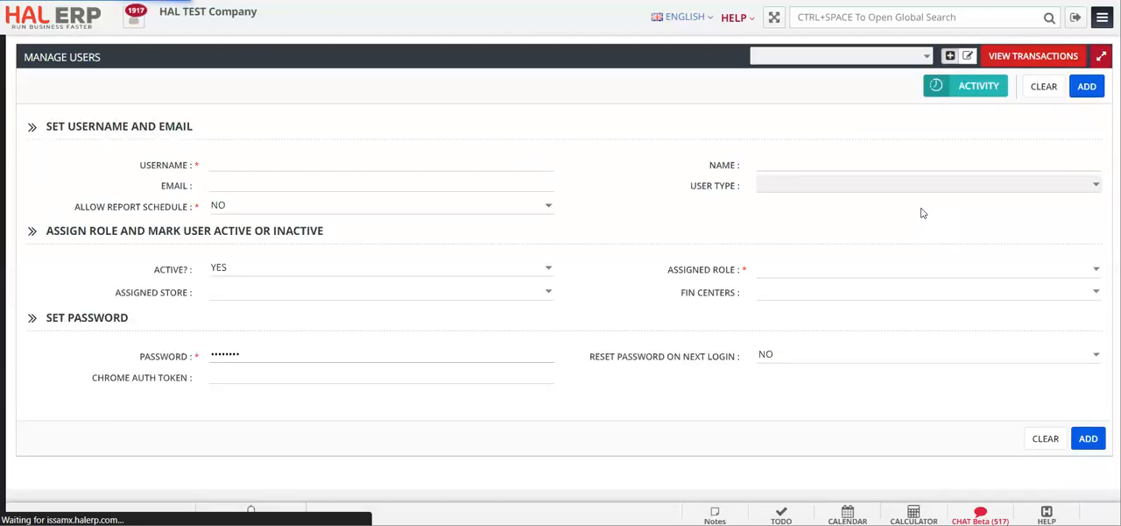
- Set the new user's username to test02 and fill in the user's name and e-mail
click(502, 162)
text(test02)
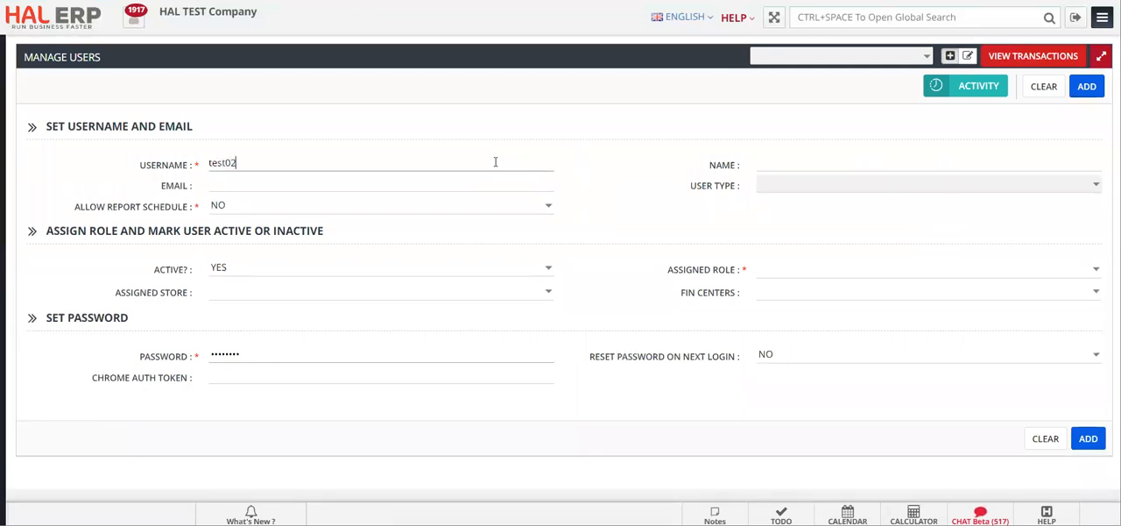
key(Tab)
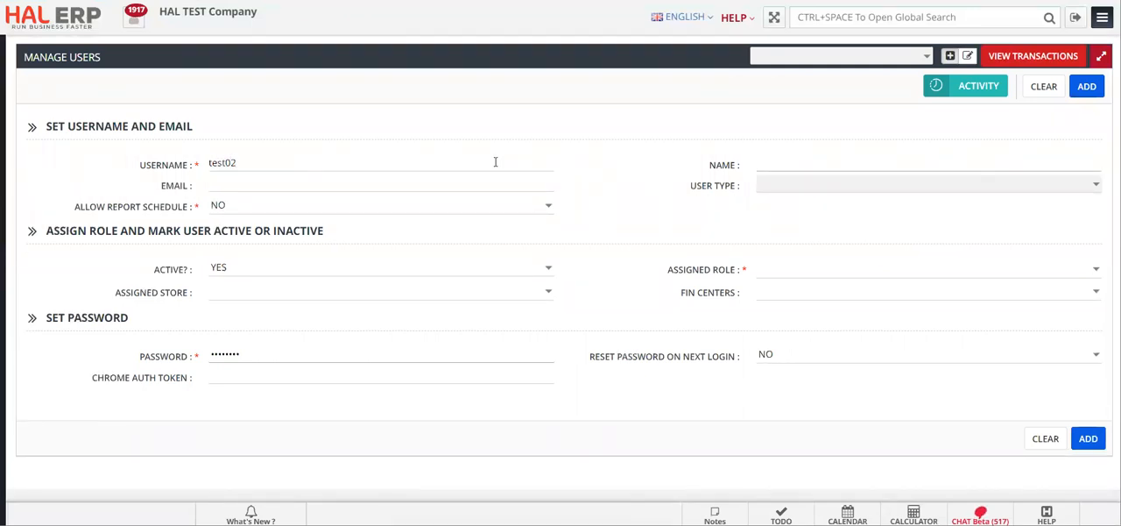
text(T)
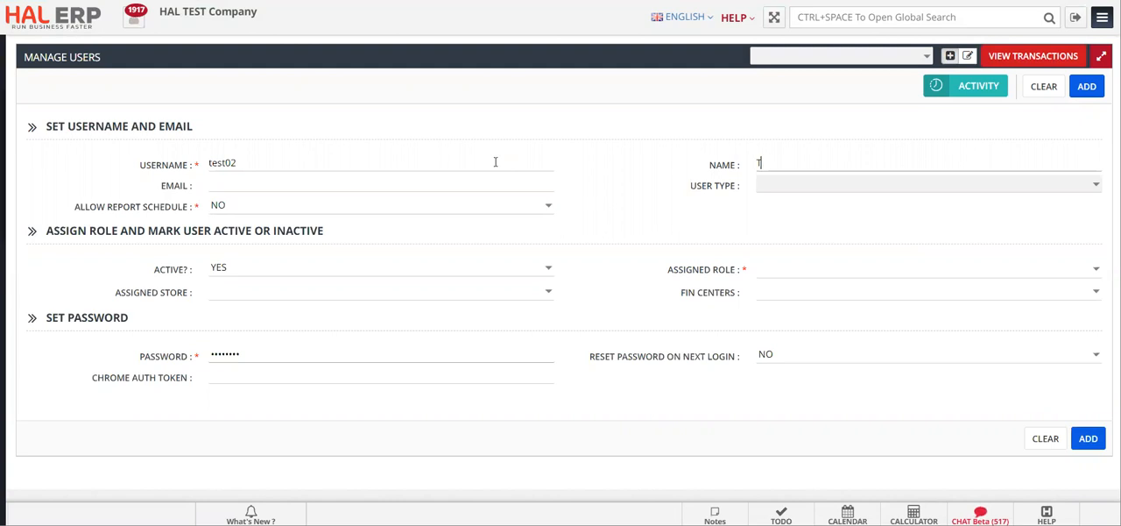
text(Name Test User)
key(Tab)
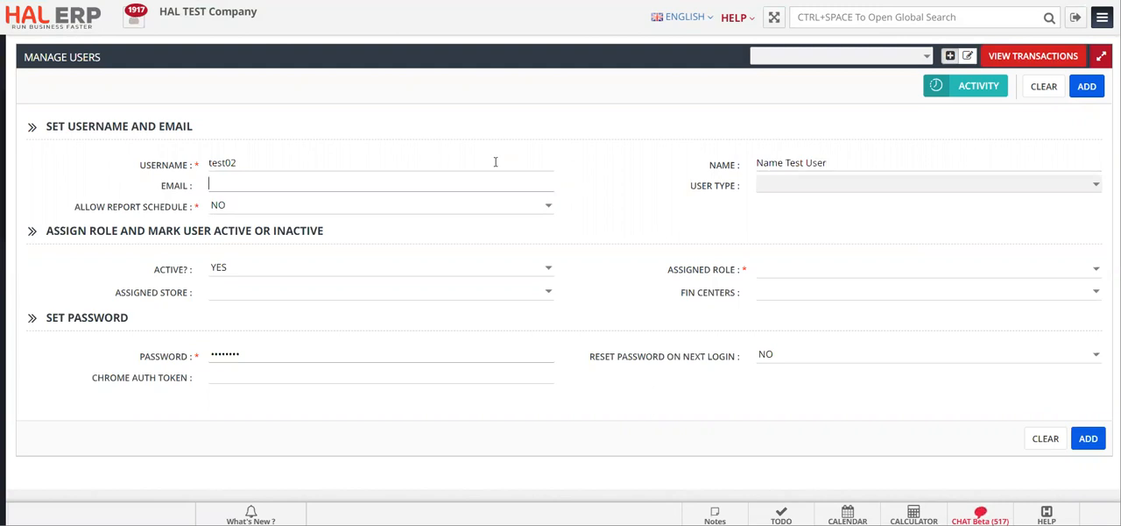
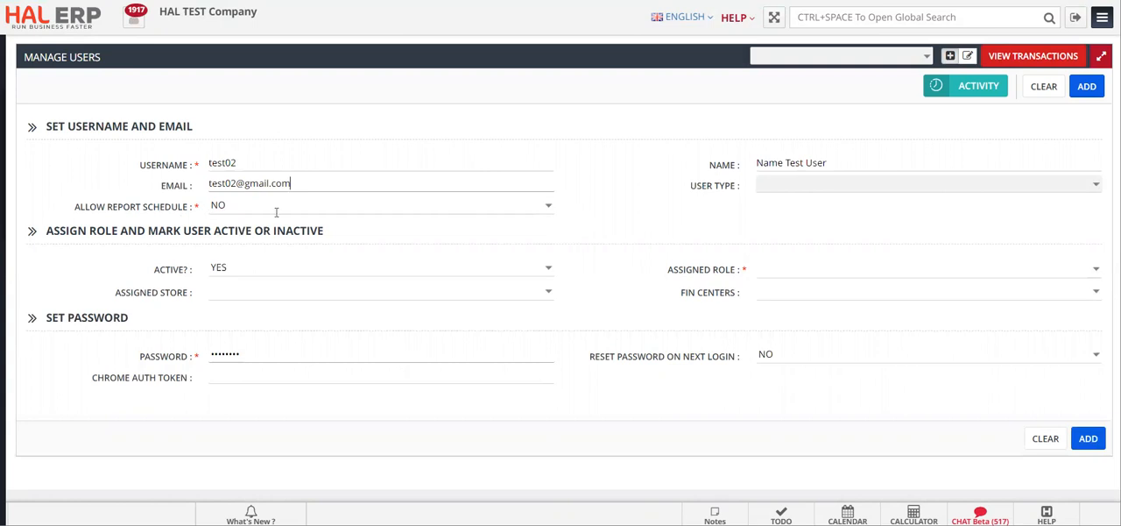
- Set Allow Report Schedule to NO and Active to YES for the new user
click(551, 211)
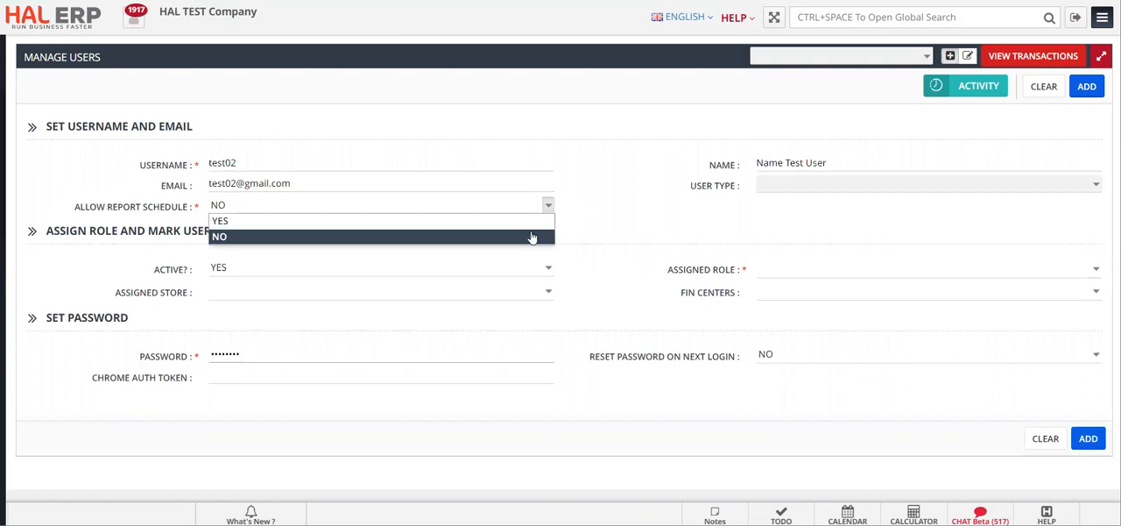
click(526, 239)
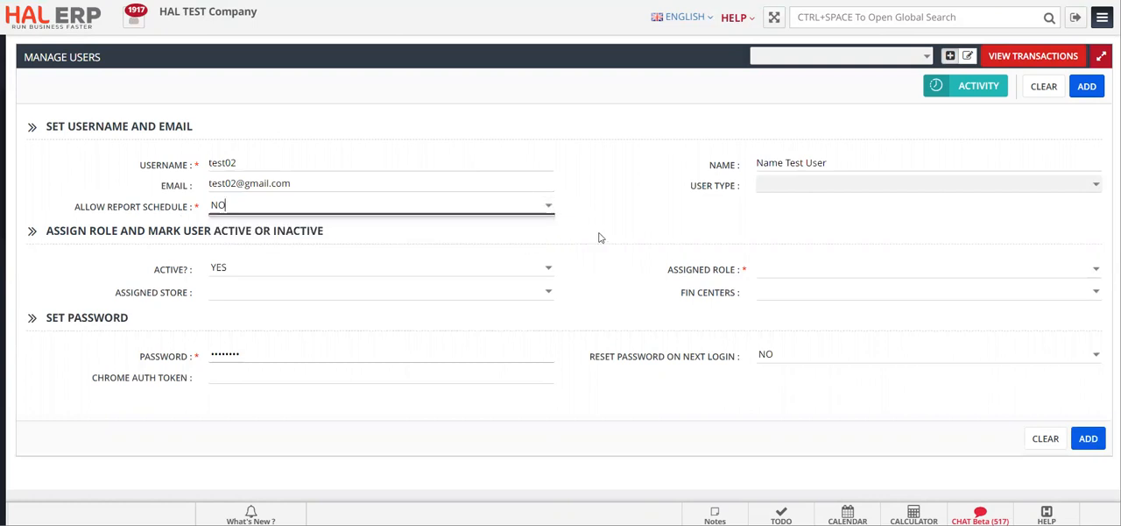
click(549, 269)
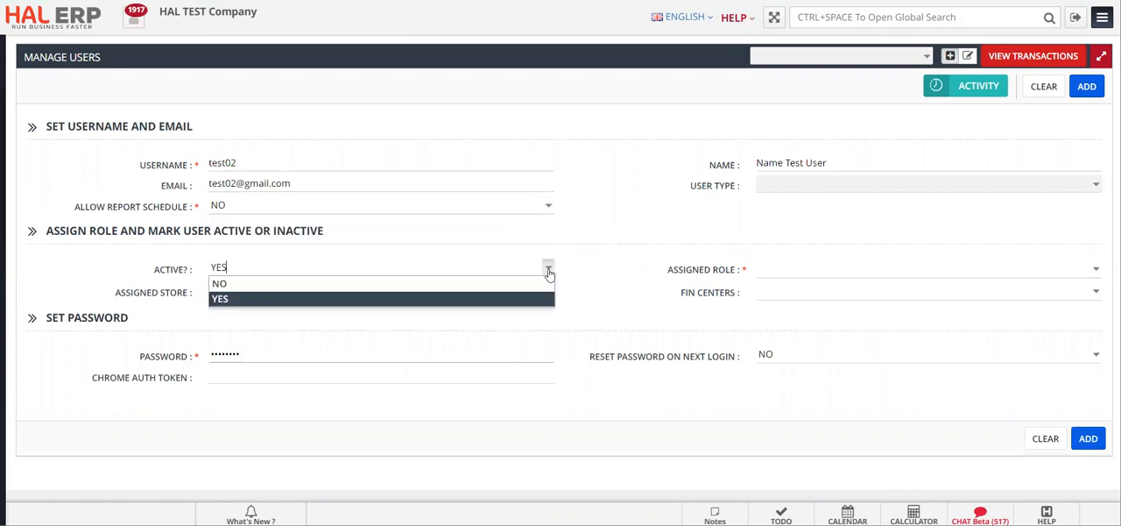
click(477, 299)
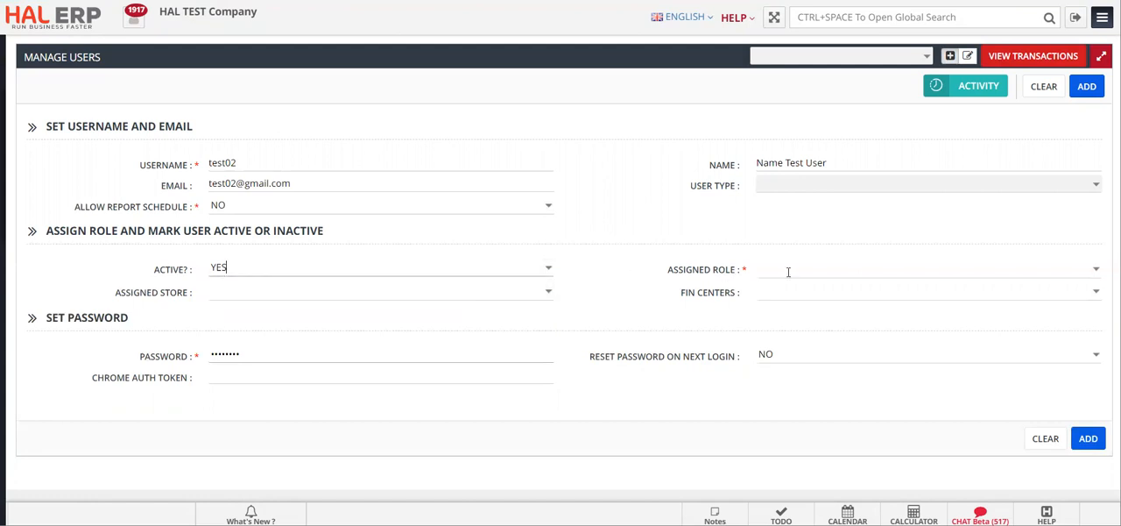
- Assign the new user the roles login - ISSAM, Procurement - P - ISSAM and Vendors - ISSAM
click(1070, 271)
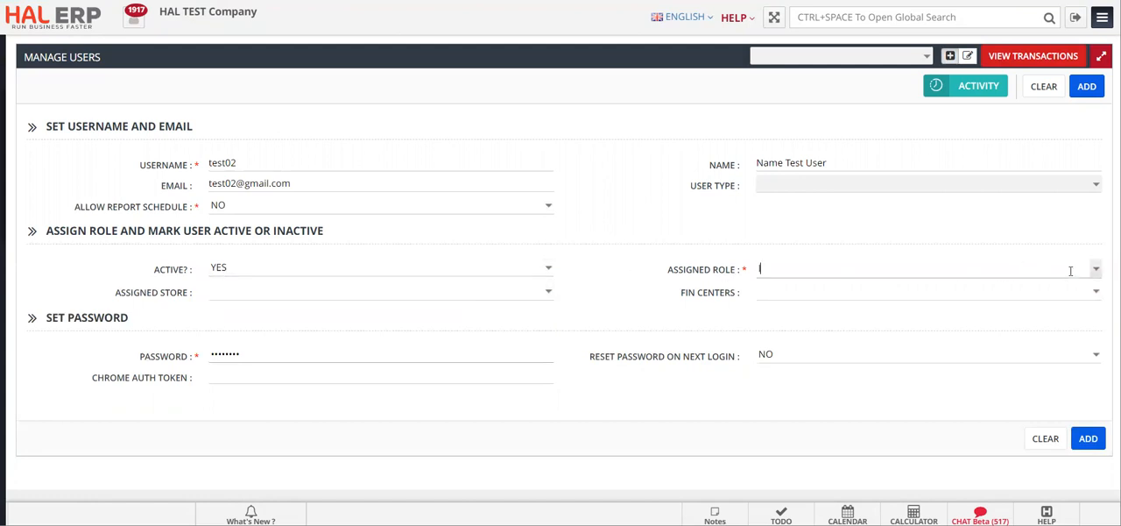
text(login)
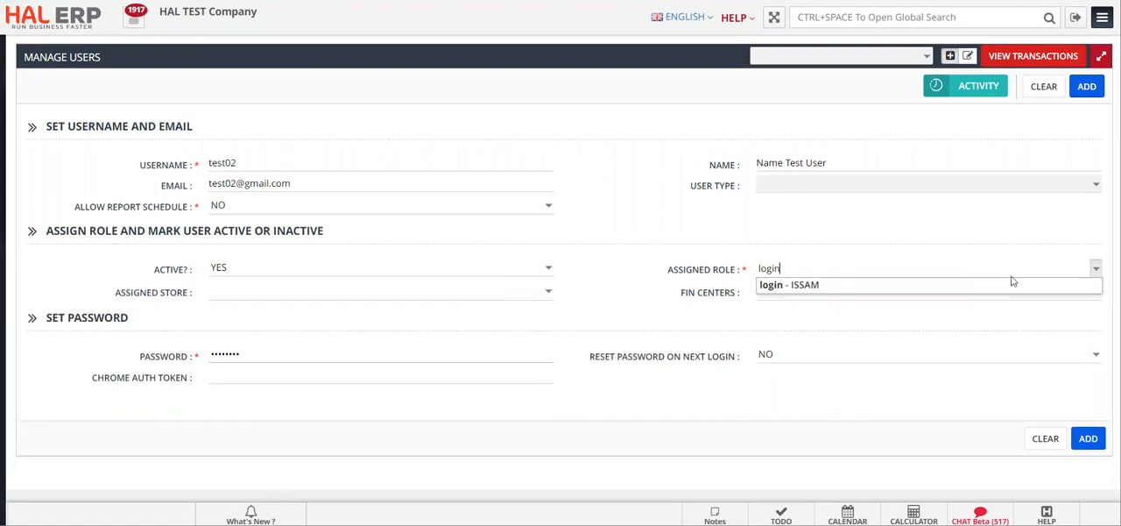
click(999, 285)
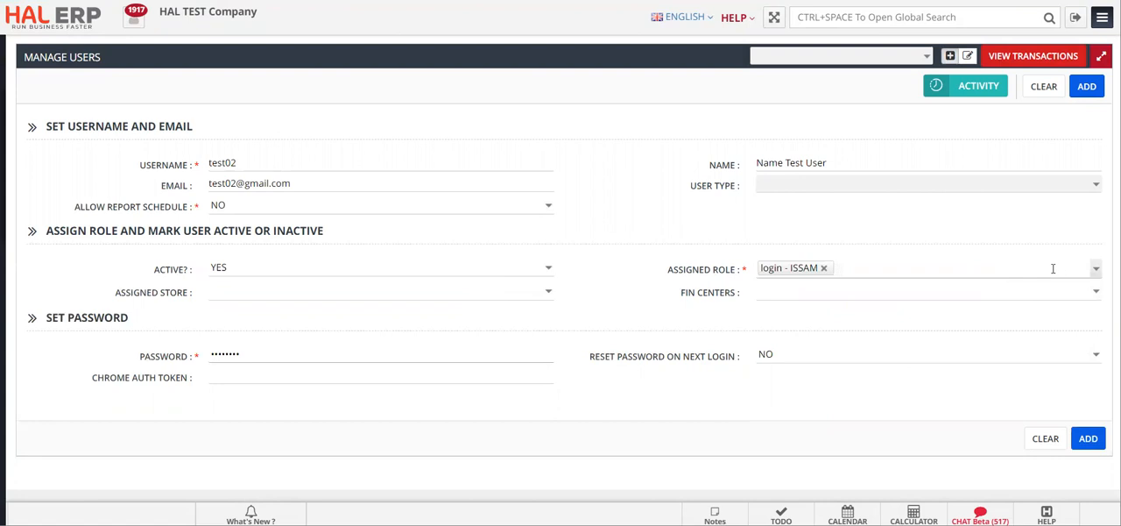
click(1095, 272)
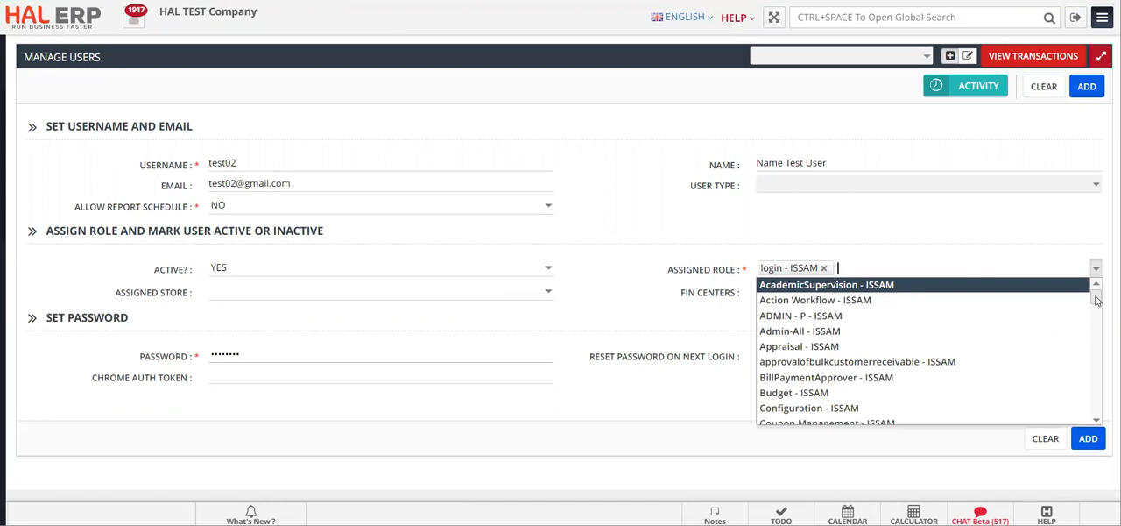
text(proc)
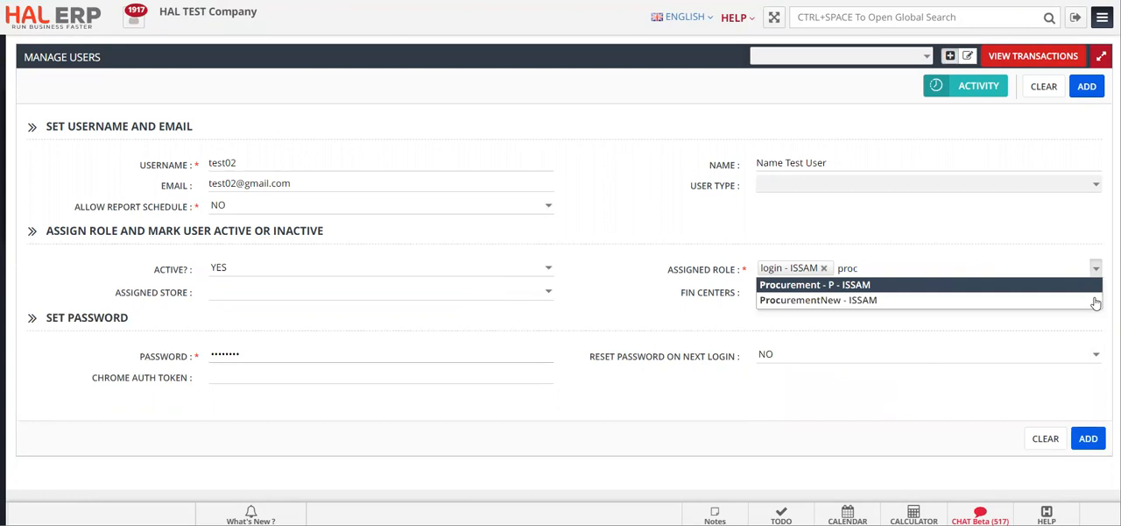
click(823, 285)
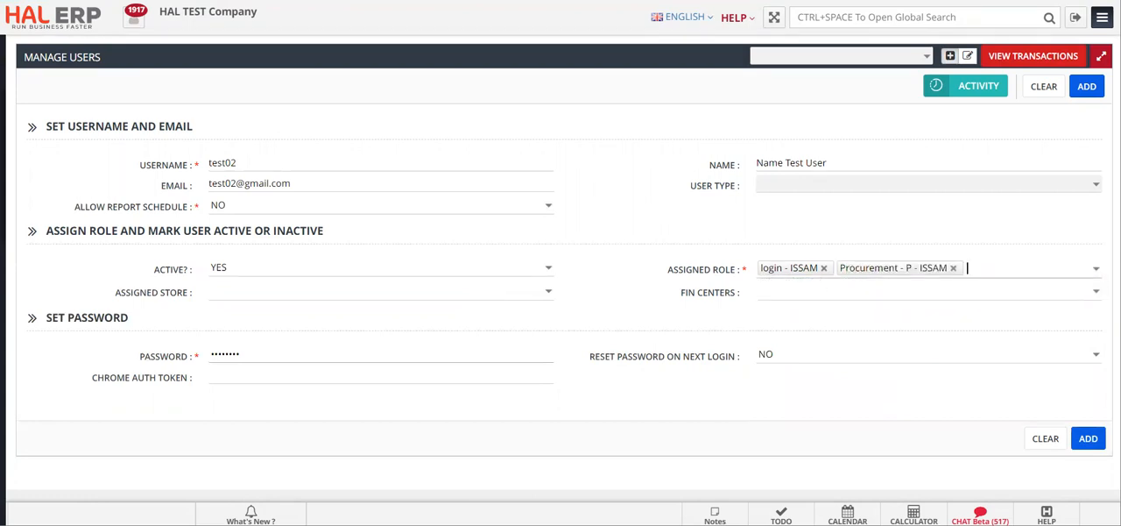
click(1095, 270)
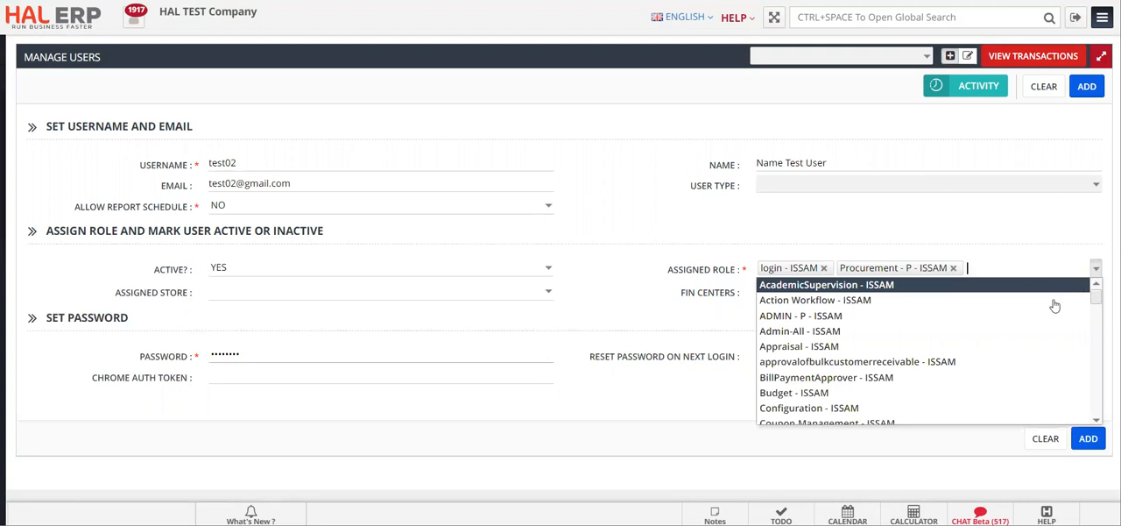
scroll(1025, 360, down, 2)
scroll(1024, 361, down, 5)
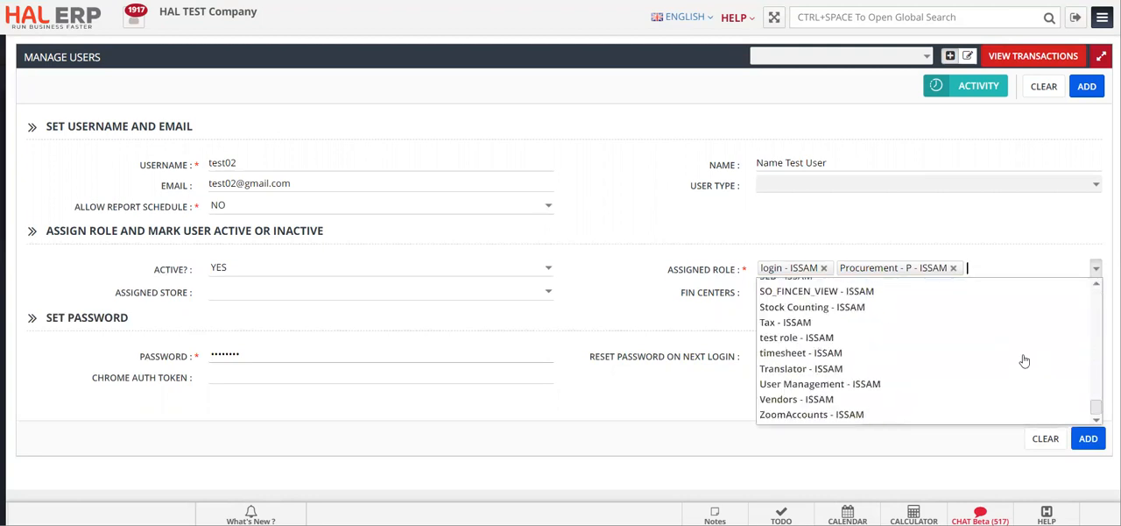
click(917, 401)
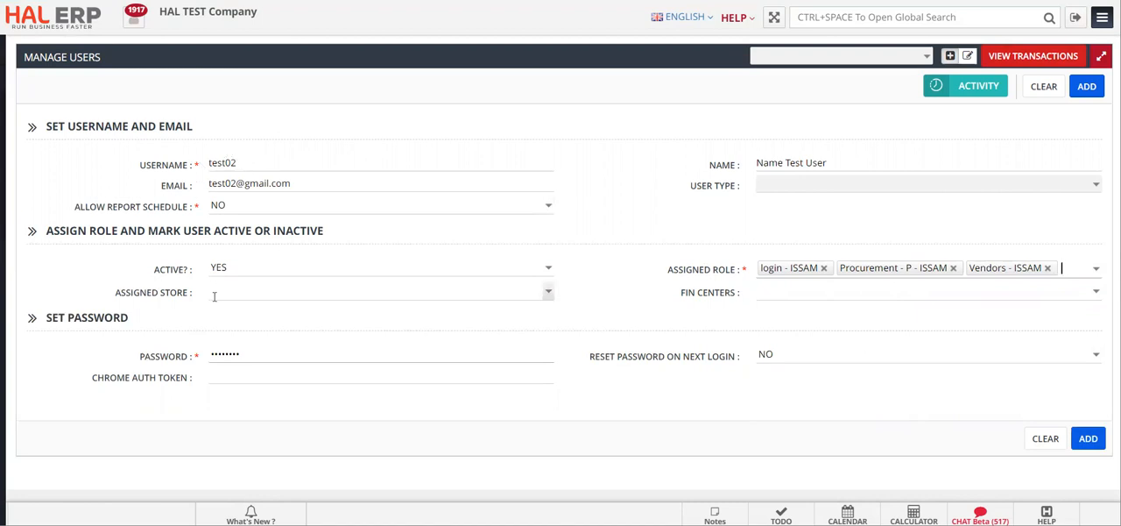
- Assign the stores STORE - [ISSAM] and Mahjar-1 - [ISSAM] to the new user
click(547, 295)
click(473, 310)
click(547, 295)
click(547, 295)
drag(551, 330, 550, 359)
click(507, 369)
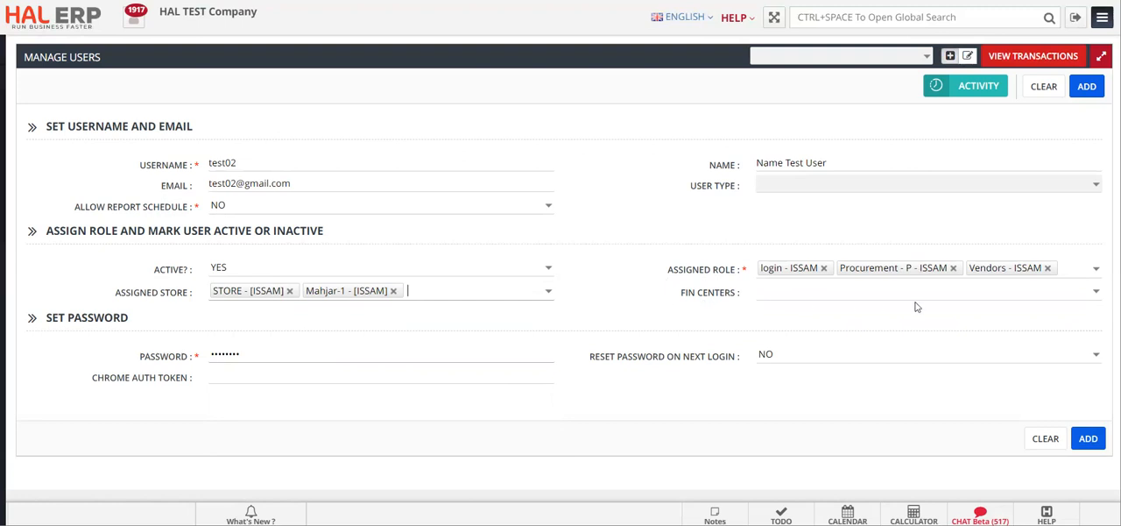
- Assign the fin centers HKS-001 - [ISSAM] and Sample 2 - [ISSAM] to the new user
click(1093, 298)
click(1056, 308)
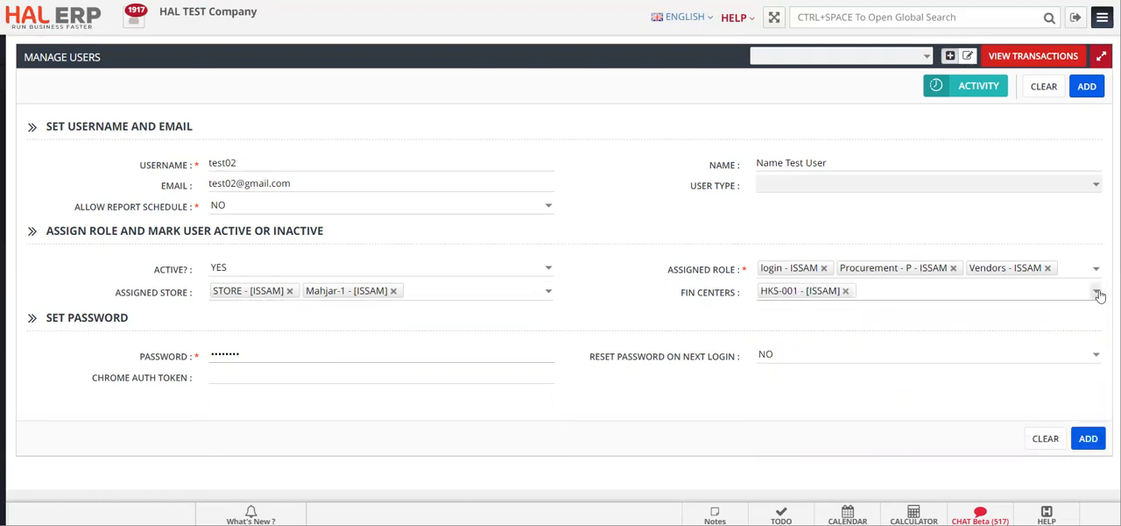
click(1094, 291)
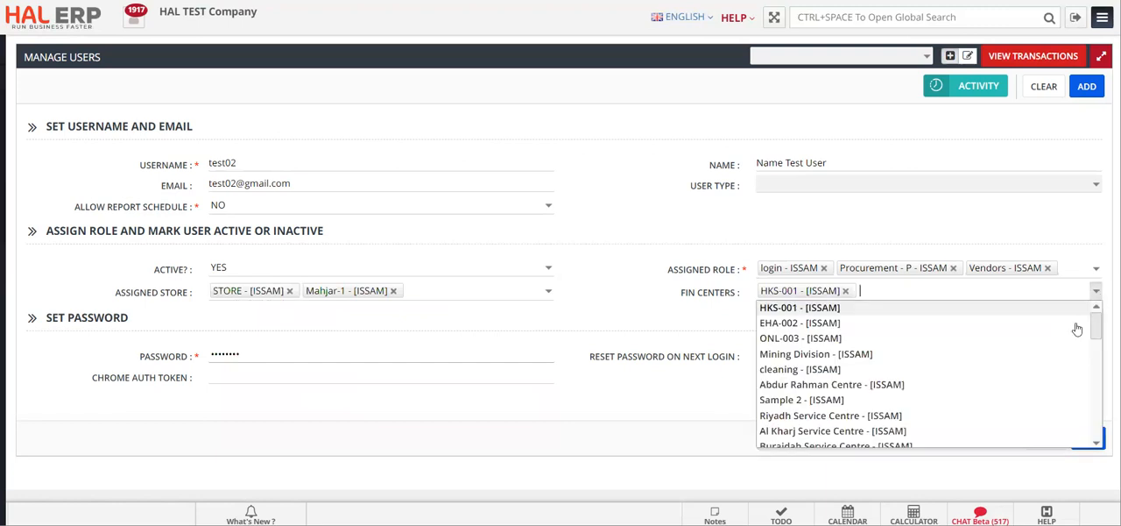
click(1035, 400)
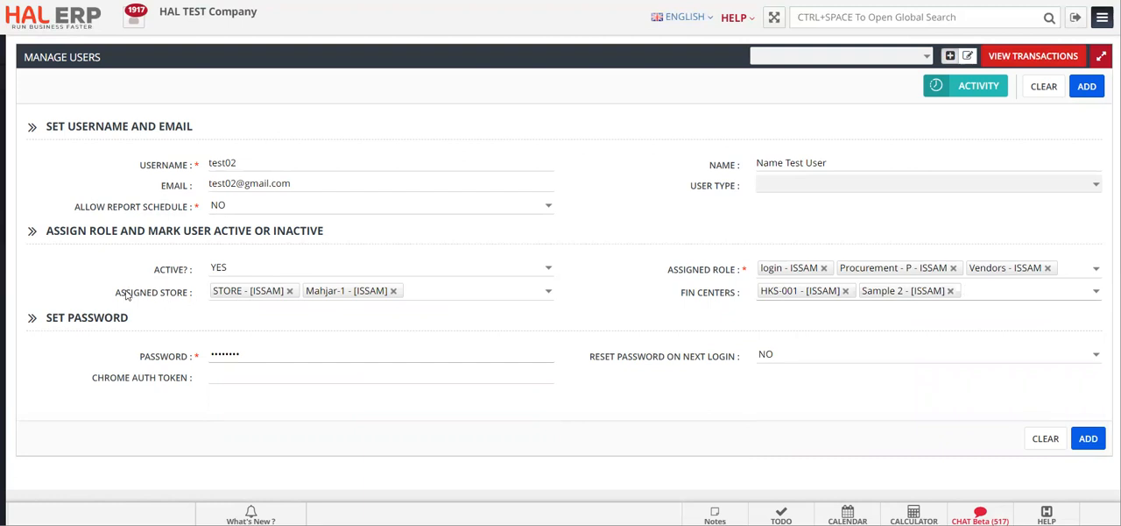
drag(114, 296, 200, 297)
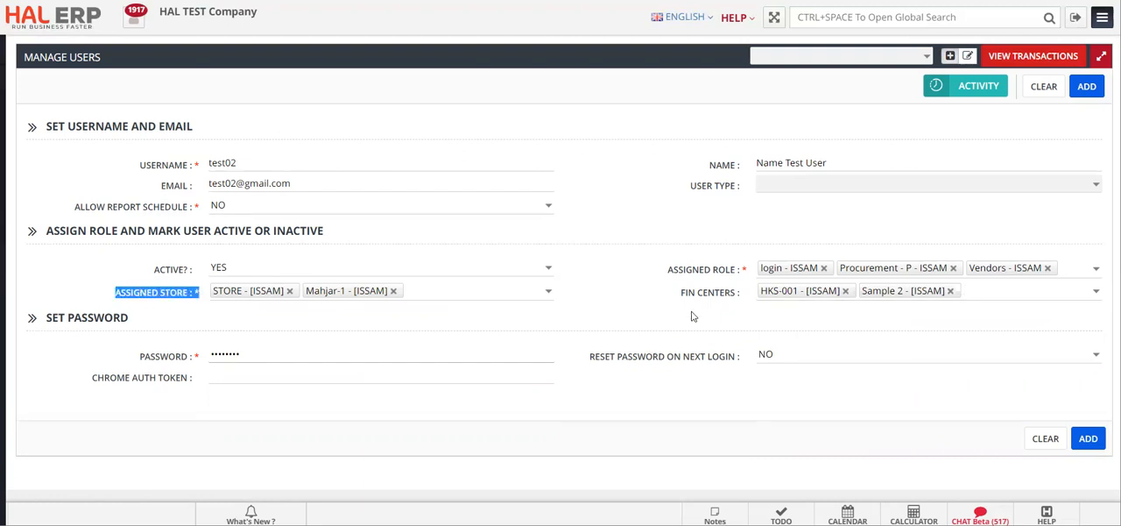
drag(676, 294, 741, 294)
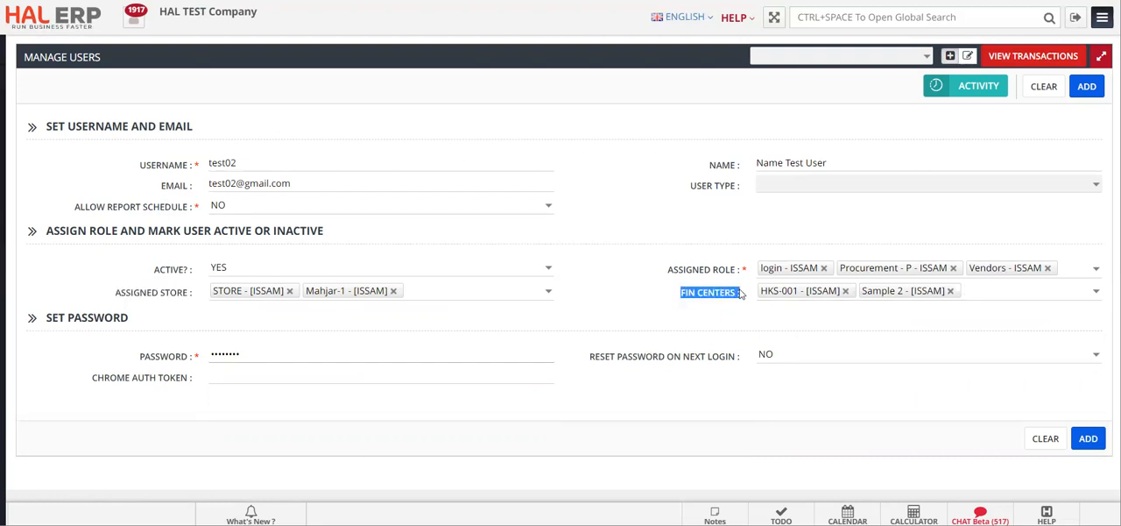
click(622, 317)
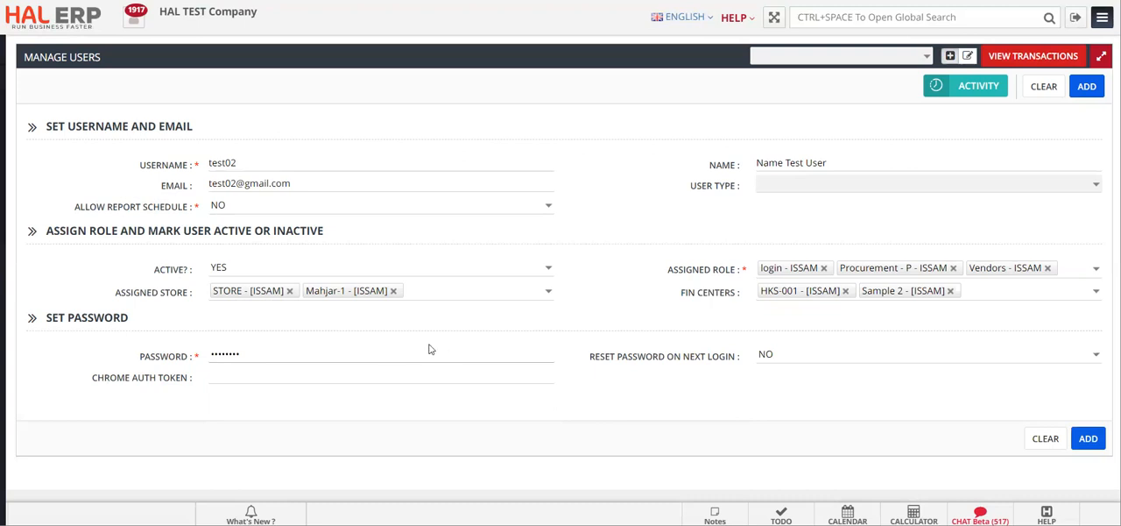
- Enter the new user's account password and set Reset Password On Next Login to YES
double_click(265, 349)
text(123456)
click(1095, 354)
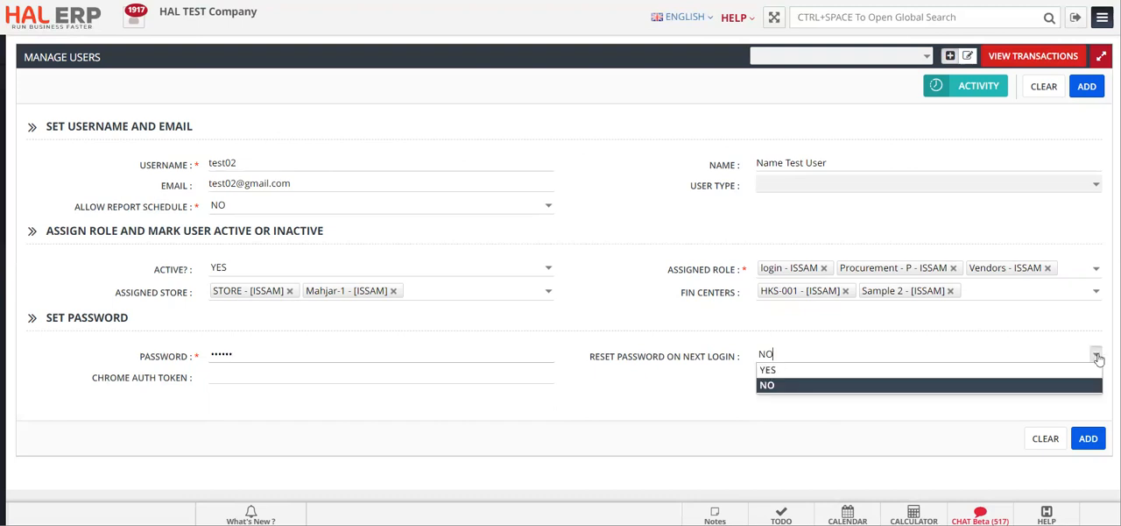
click(1086, 371)
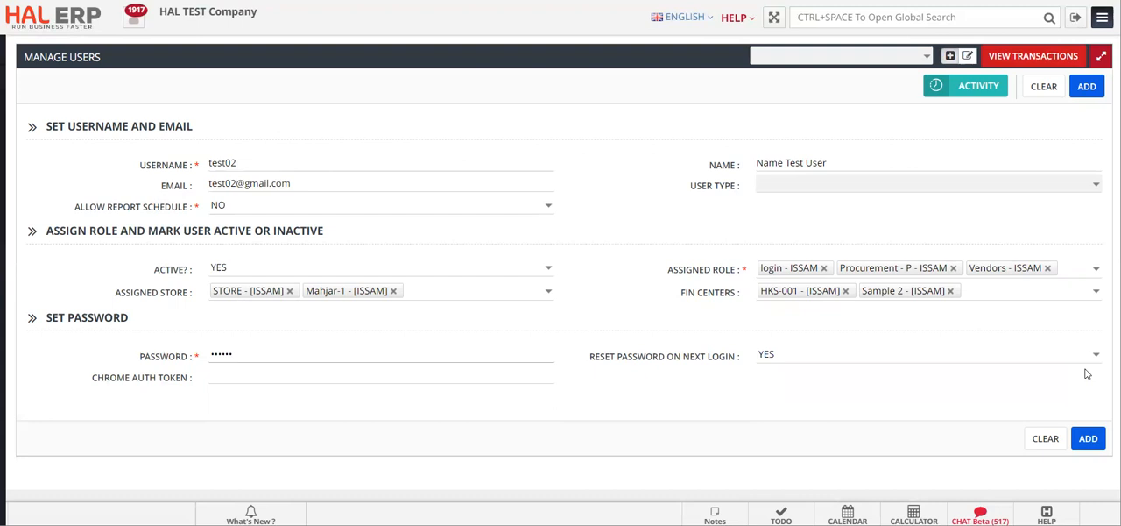
- Submit the completed Manage Users form to add the test02 user
click(1085, 438)
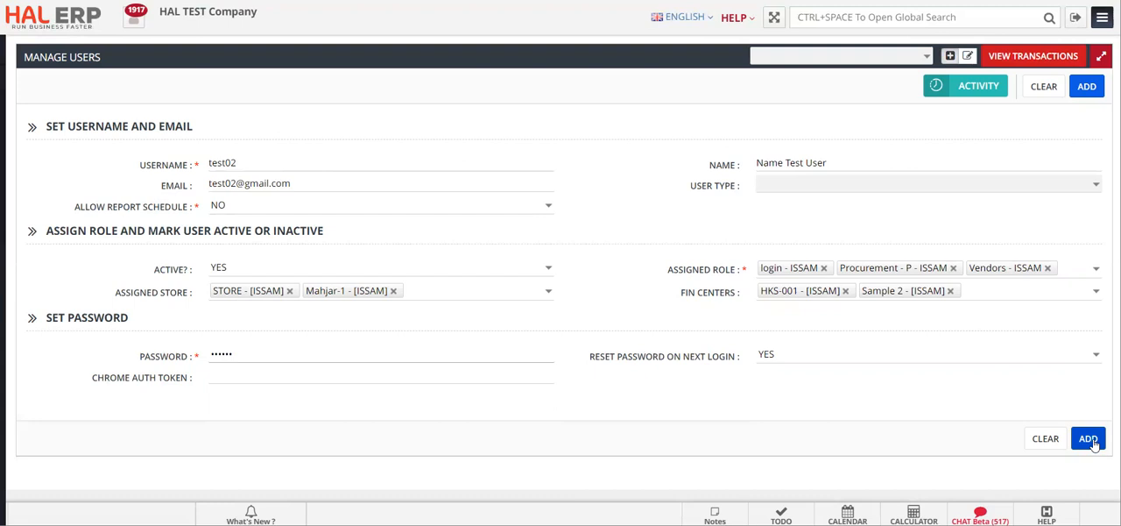
click(1091, 442)
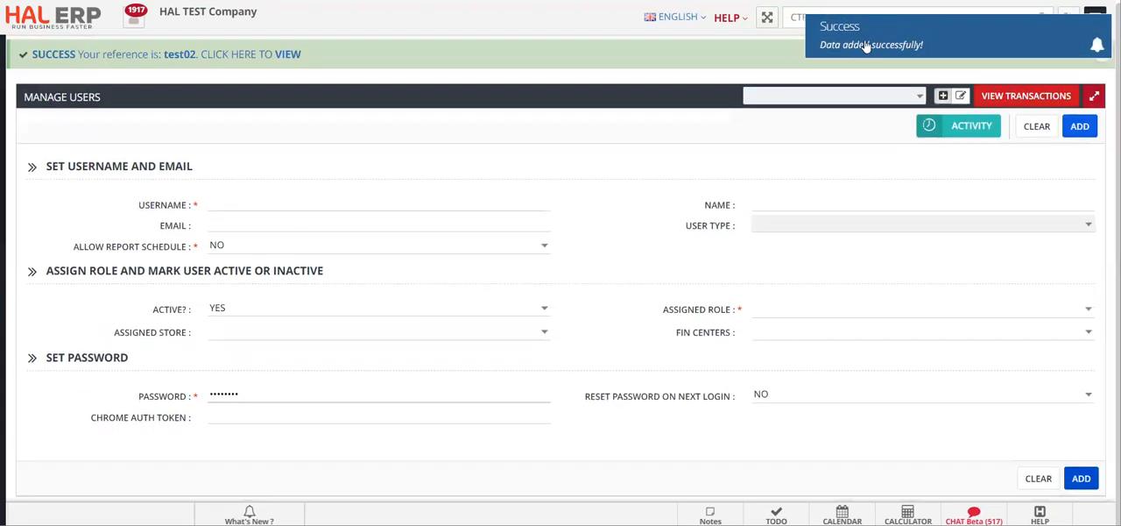